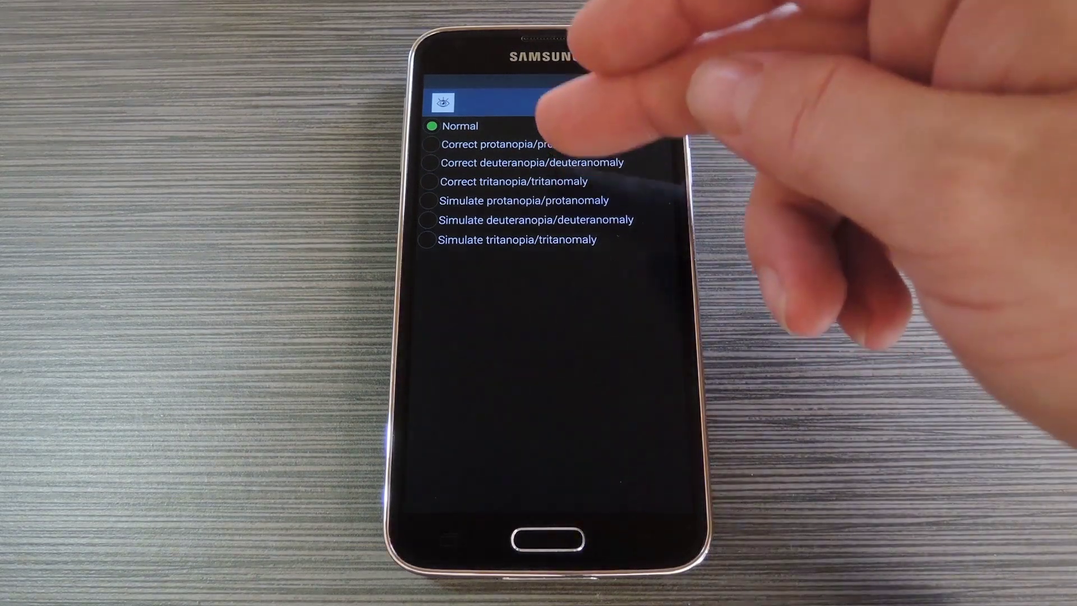
# Select tritanopia/tritanomaly correction and pull down the notifications panel
pyautogui.click(506, 181)
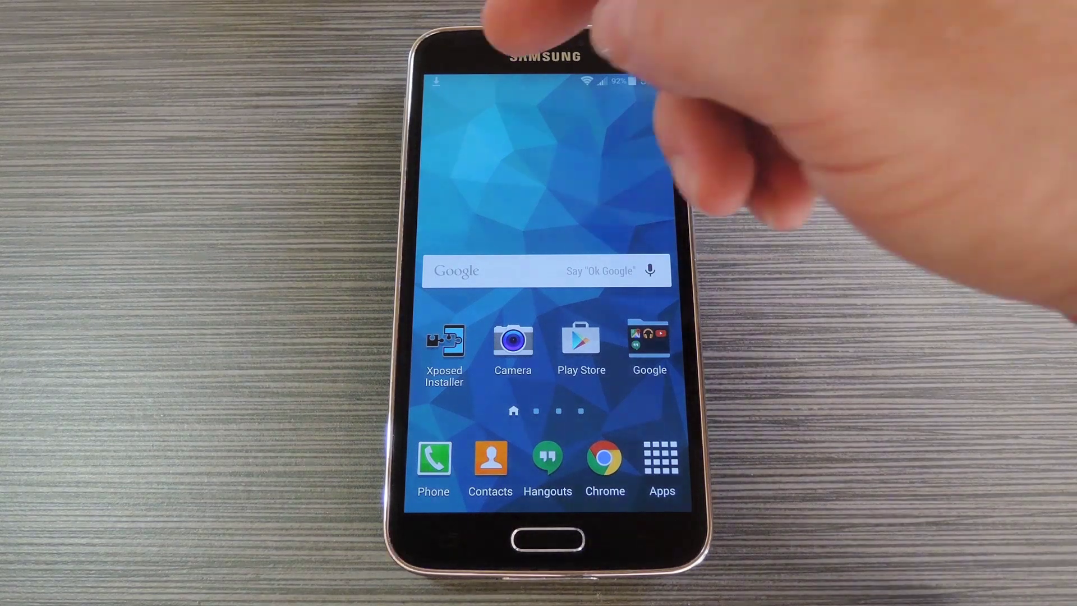
pyautogui.moveTo(547, 81); pyautogui.dragTo(547, 379)
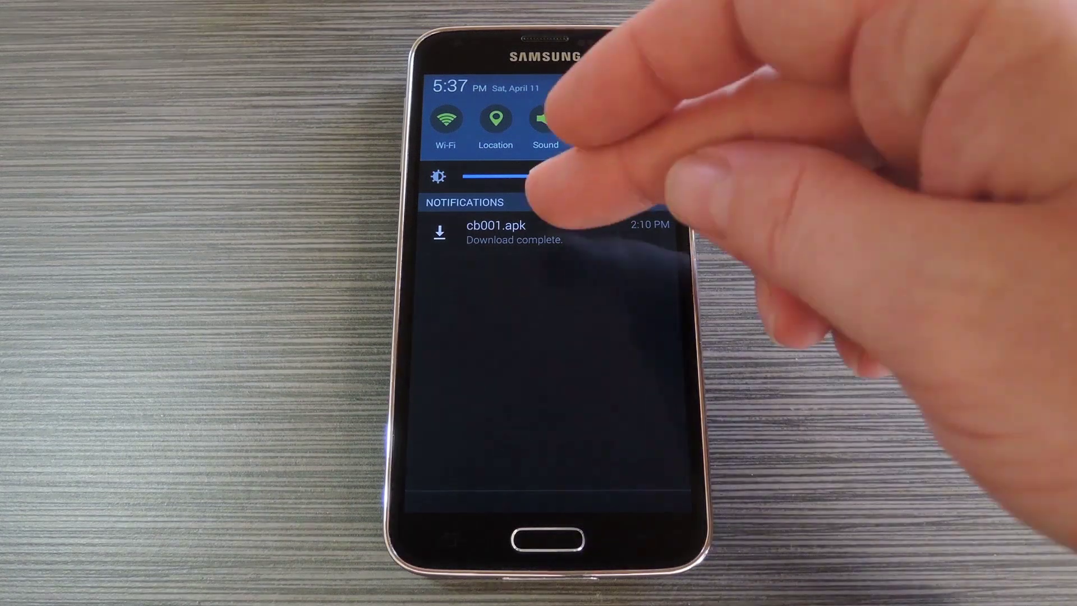
# Install ColorBlind for KitKat from the downloaded cb001.apk and launch it
pyautogui.moveTo(505, 231); pyautogui.dragTo(657, 232)
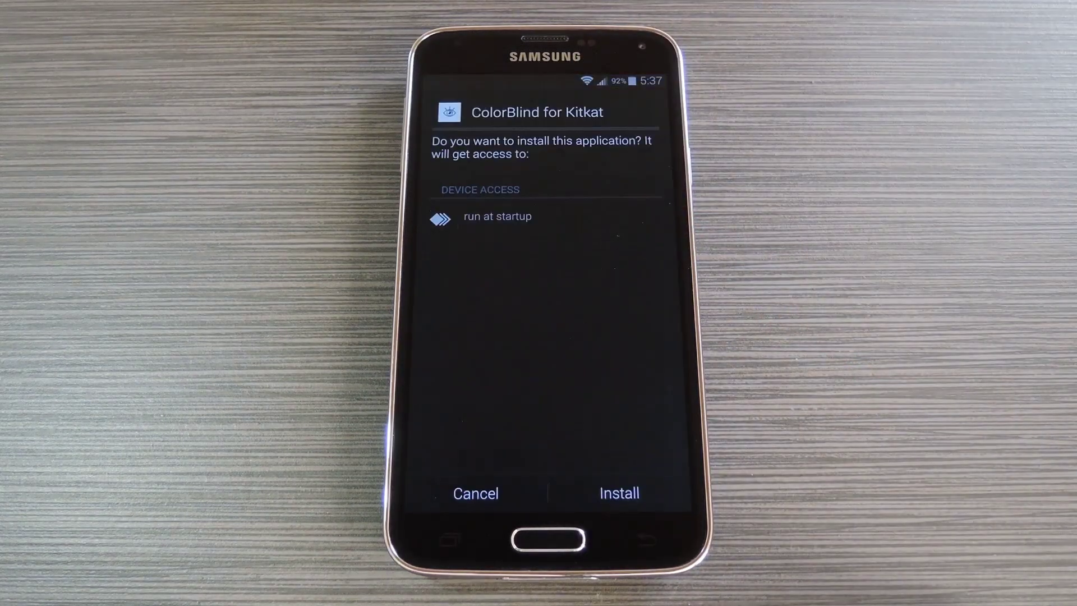
pyautogui.click(620, 493)
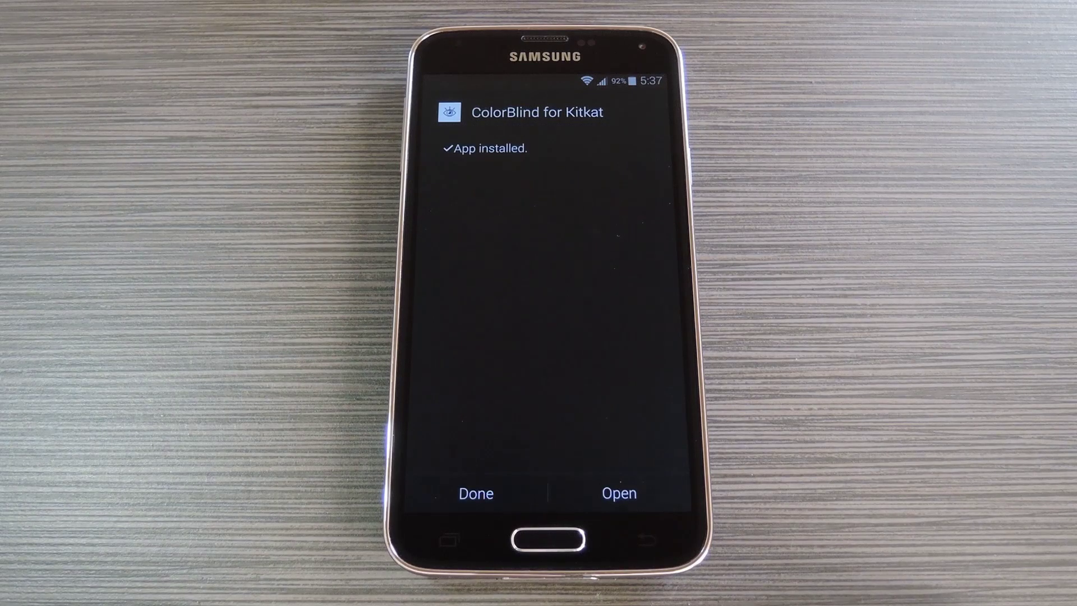
pyautogui.click(620, 493)
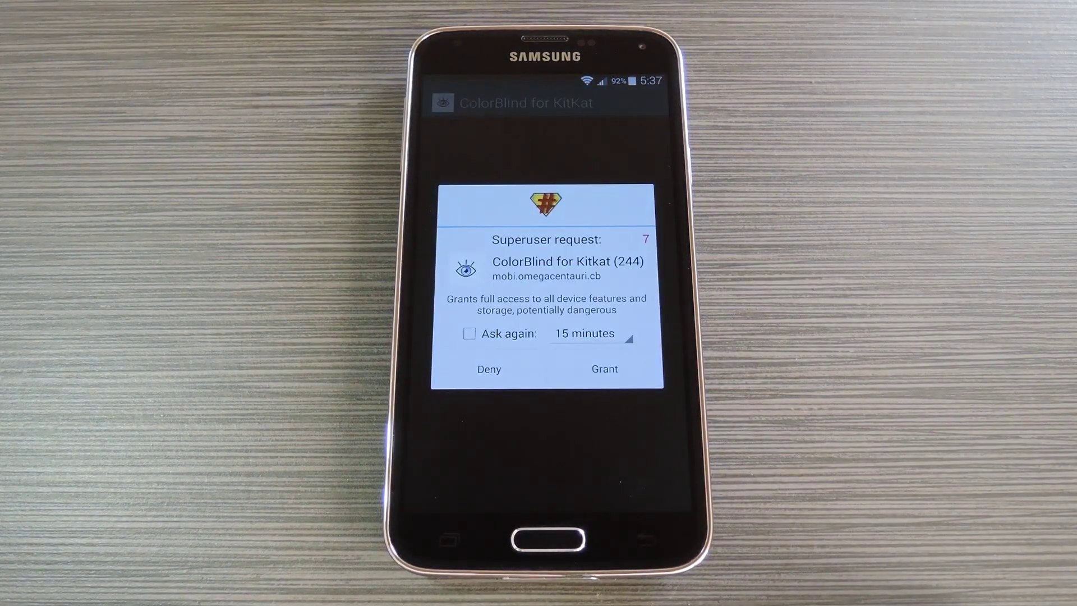
# Grant the SuperSU superuser request for ColorBlind for KitKat
pyautogui.click(605, 369)
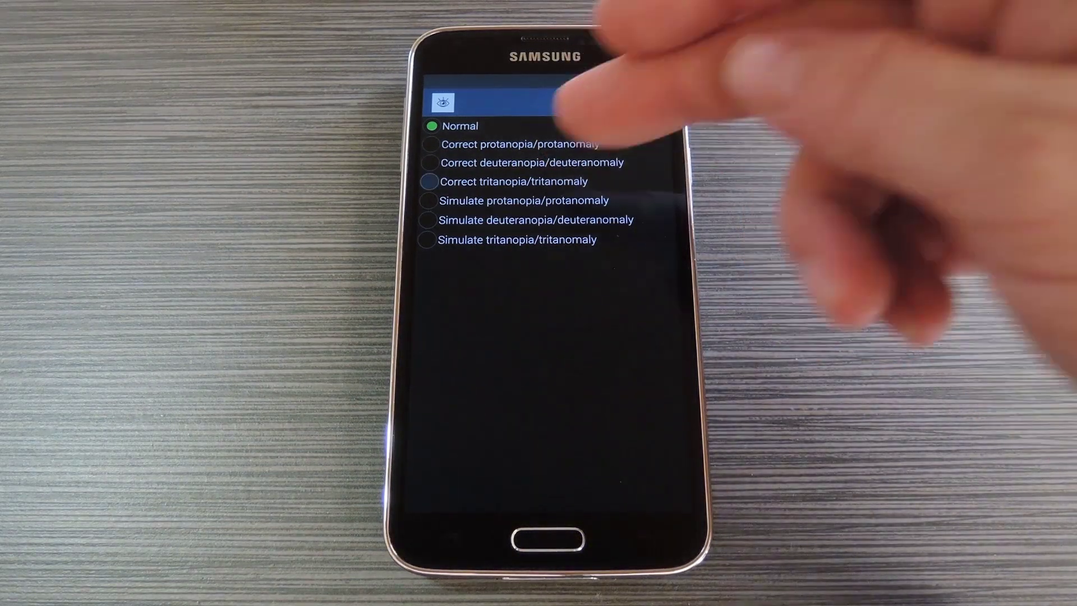
# Choose the 'Correct tritanopia/tritanomaly' mode in the list
pyautogui.click(505, 181)
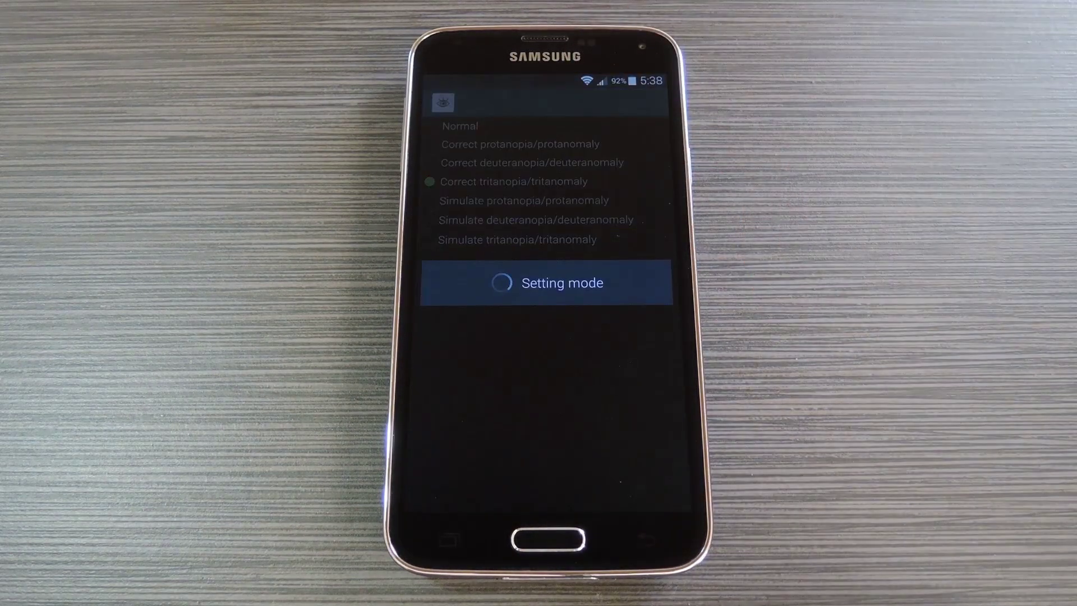